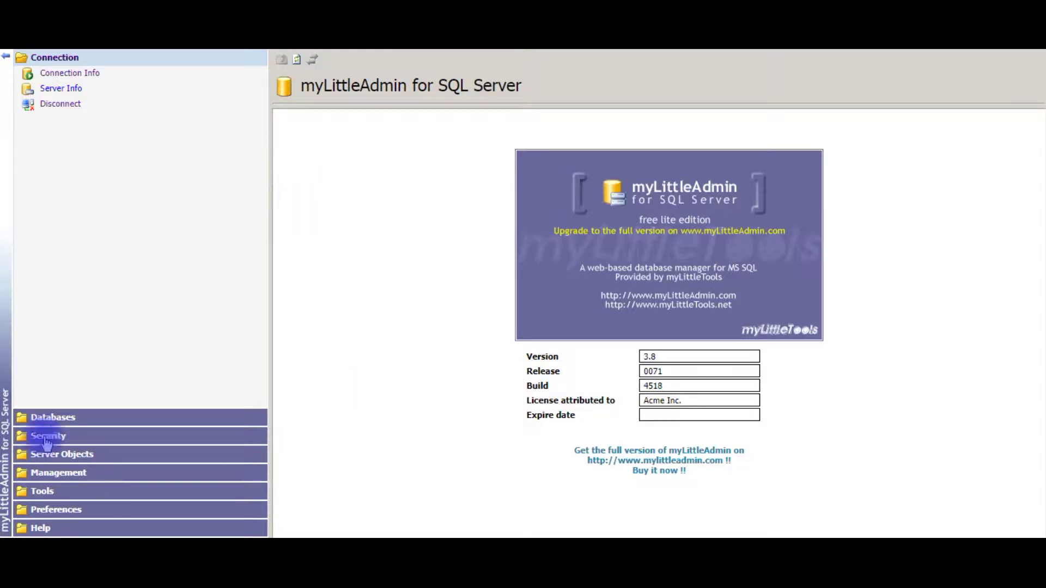
Open dbo.Country in myhostandserver_ to view its five country and capital rows.
{"action": "left_click", "coordinate": [49, 418]}
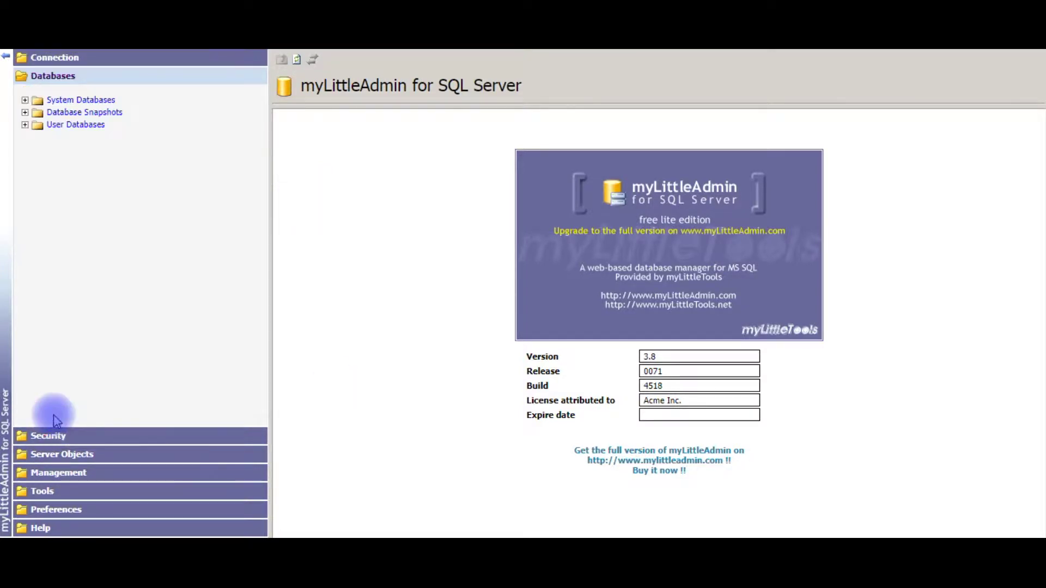
{"action": "left_click", "coordinate": [25, 124]}
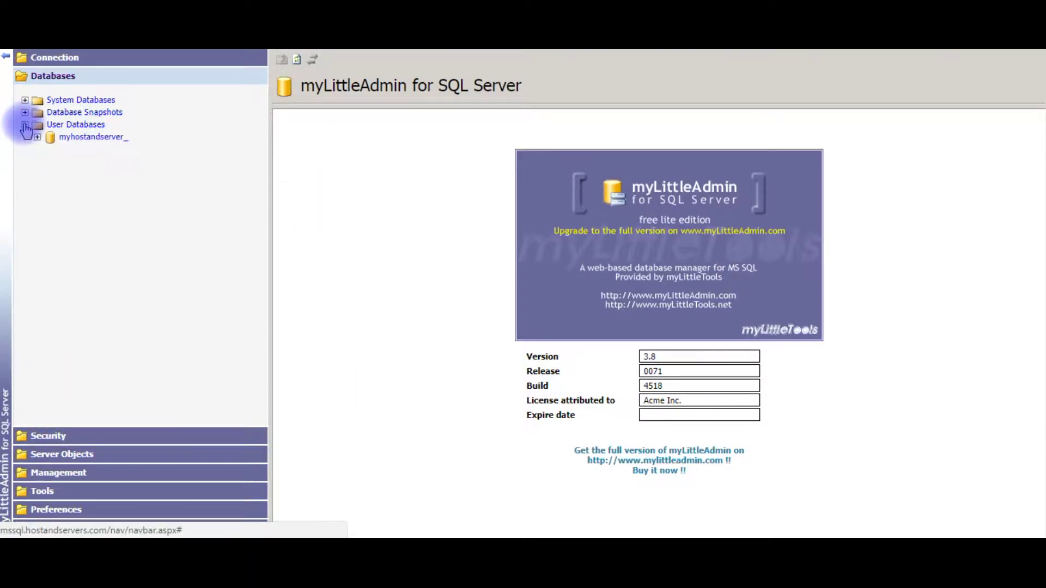
{"action": "left_click", "coordinate": [81, 139]}
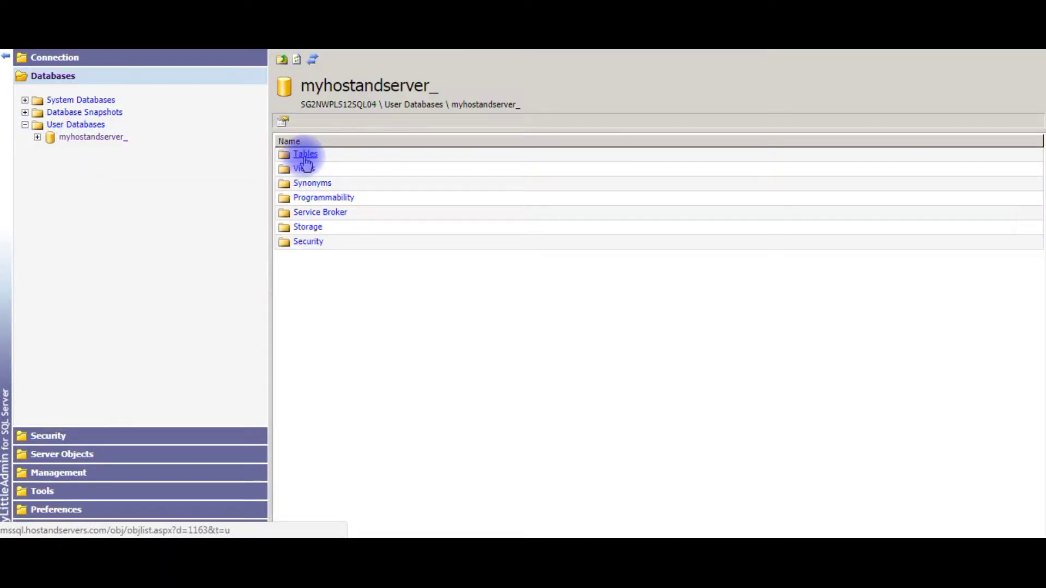
{"action": "left_click", "coordinate": [305, 155]}
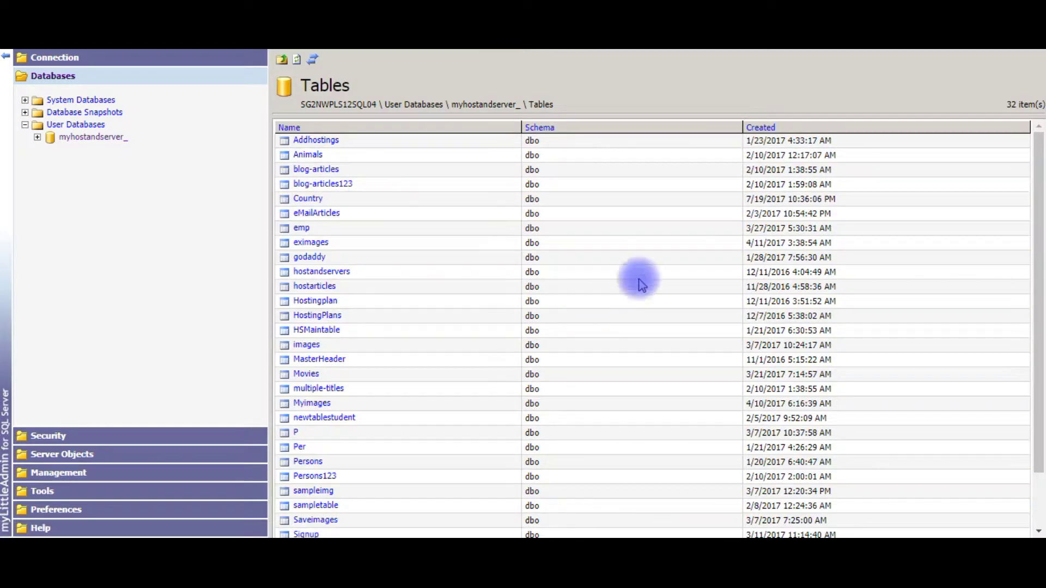
{"action": "right_click", "coordinate": [310, 205]}
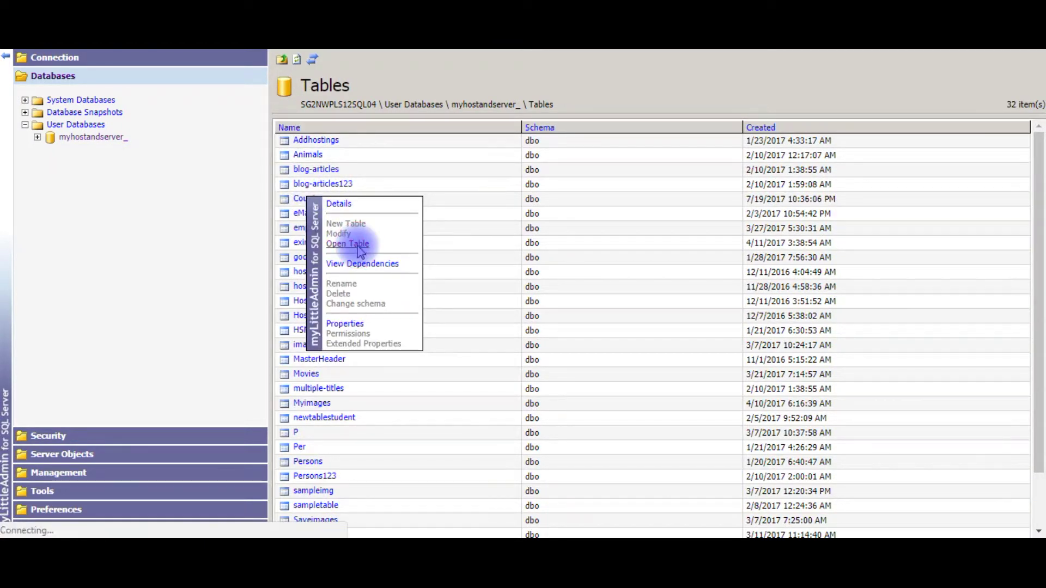
{"action": "left_click", "coordinate": [347, 244]}
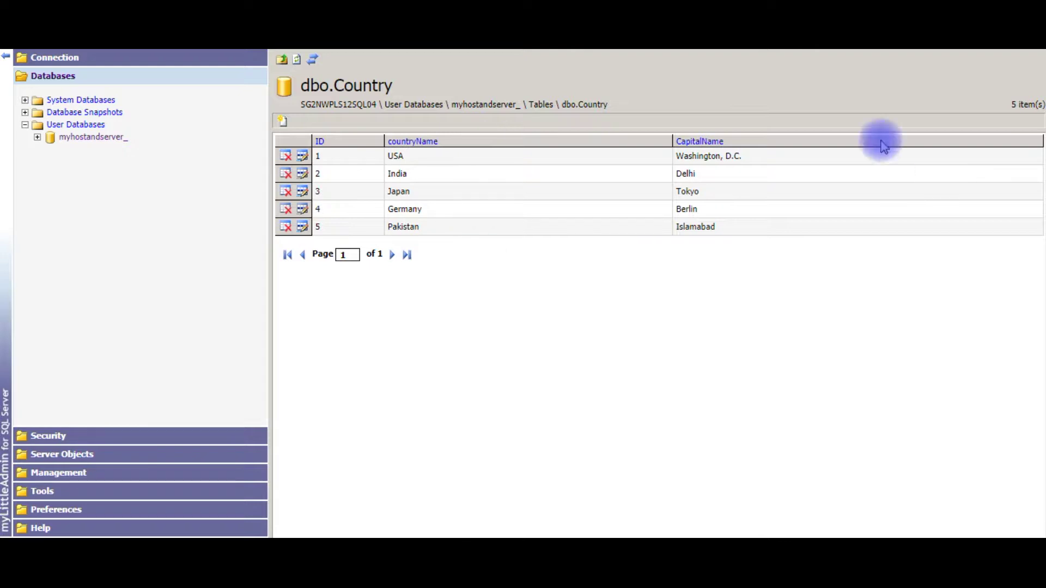
{"action": "left_click", "coordinate": [43, 493]}
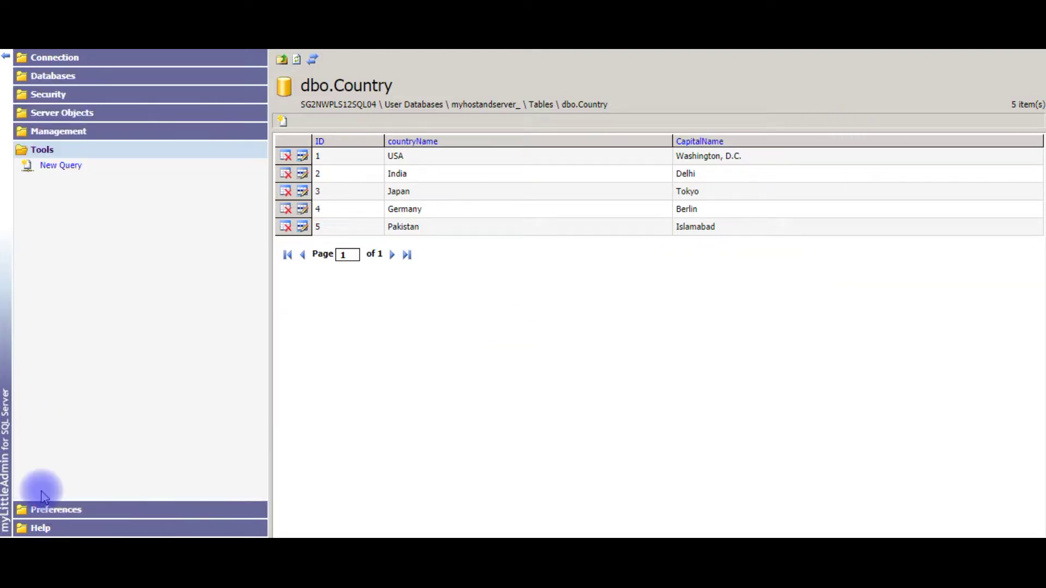
Write and submit an insert adding 'china' with capital 'beijing' to country.
{"action": "left_click", "coordinate": [60, 167]}
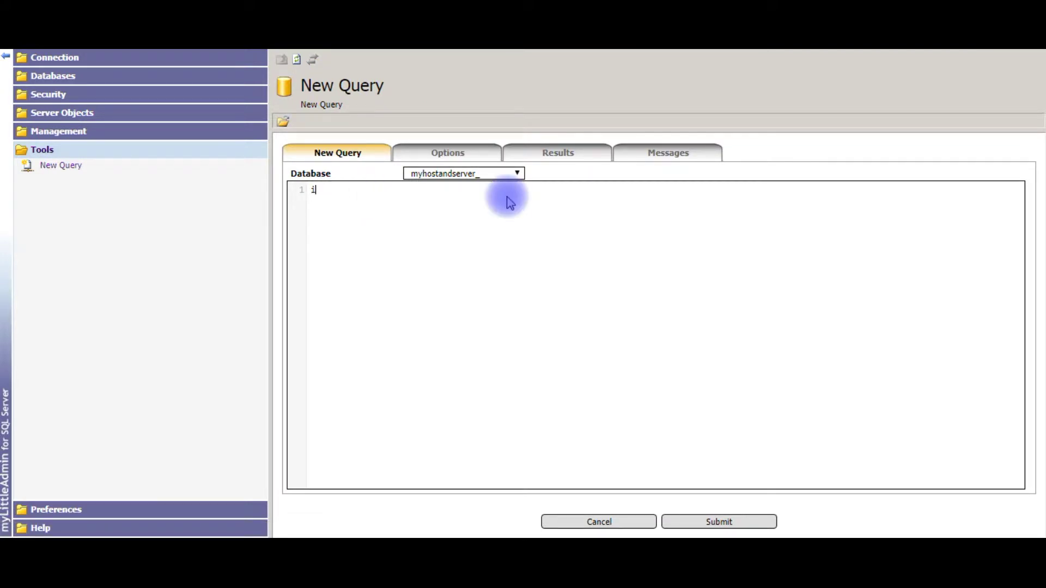
{"action": "type", "text": "insert into co"}
{"action": "type", "text": "untry ("}
{"action": "type", "text": "countryname,"}
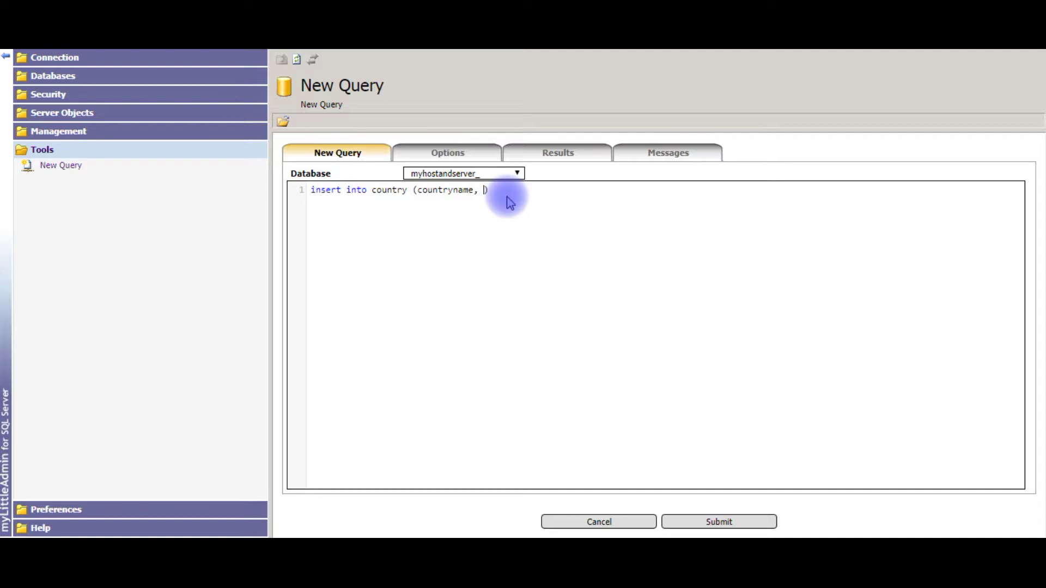
{"action": "key", "text": "BackSpace"}
{"action": "key", "text": "BackSpace"}
{"action": "type", "text": "apit"}
{"action": "type", "text": "alNa"}
{"action": "type", "text": "me"}
{"action": "type", "text": " val"}
{"action": "type", "text": "()"}
{"action": "type", "text": "''"}
{"action": "type", "text": "china',"}
{"action": "type", "text": "be"}
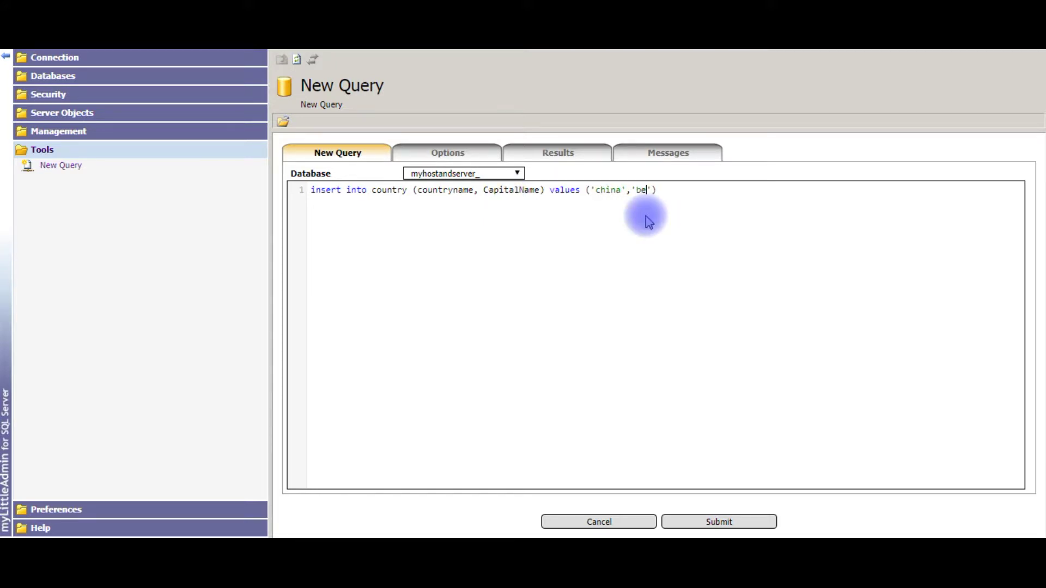
{"action": "type", "text": "ijing"}
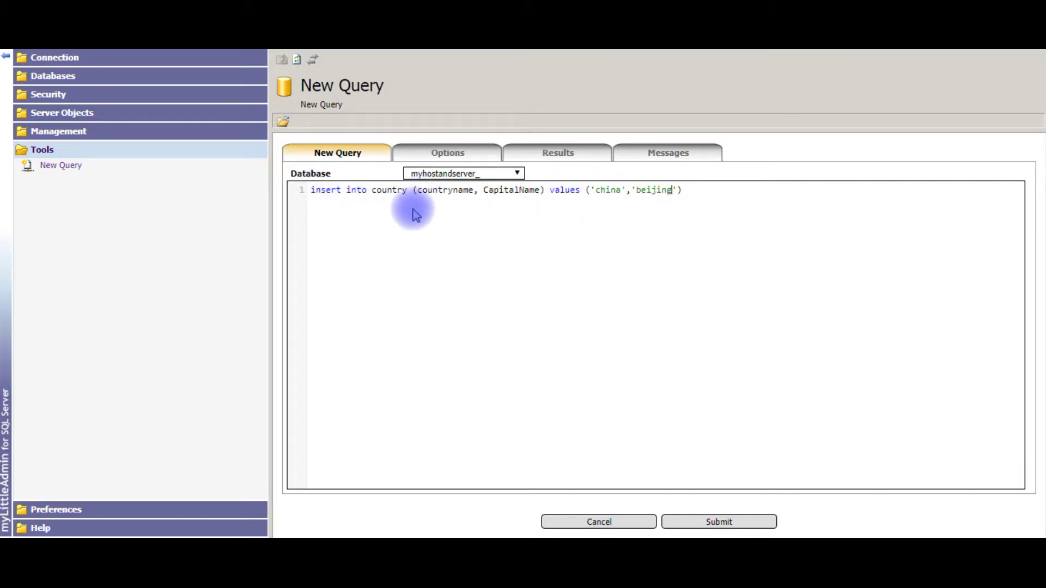
{"action": "left_click", "coordinate": [725, 522]}
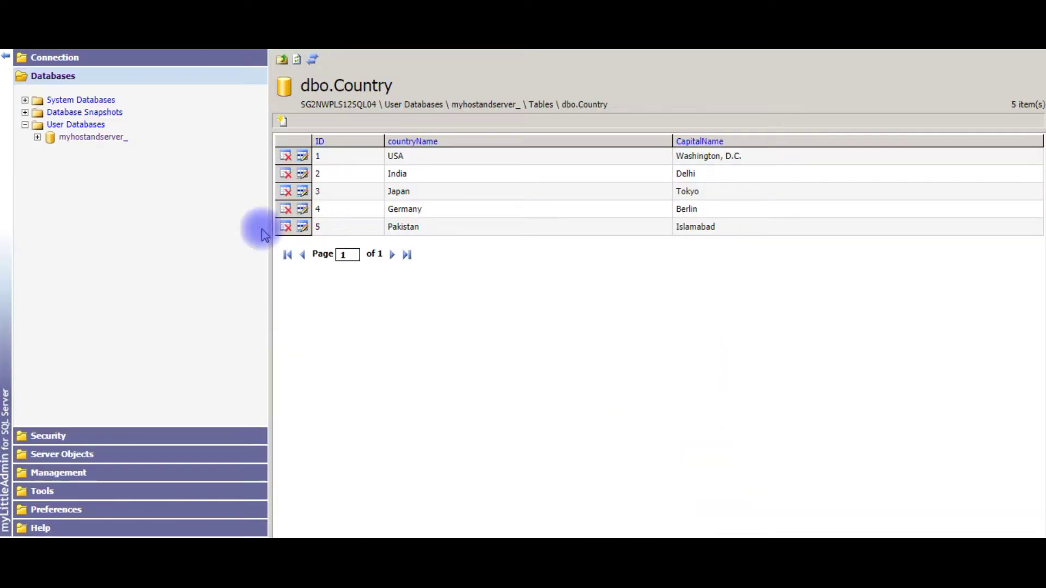
Refresh the Country table so the new china/beijing row appears as the sixth row.
{"action": "left_click", "coordinate": [297, 62]}
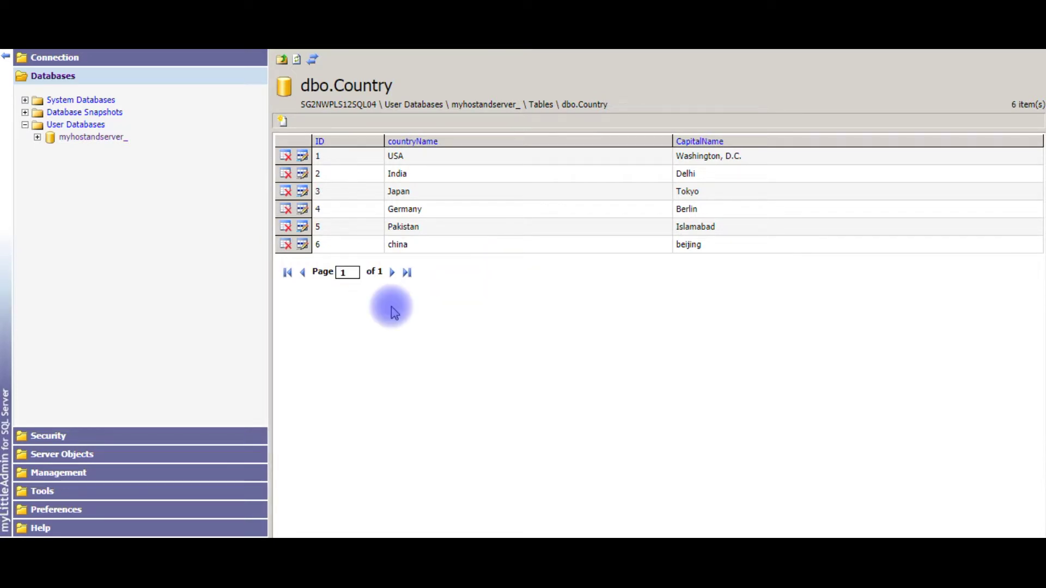
{"action": "left_click", "coordinate": [42, 491]}
Draft a new query: insert into country (countryName, capitalname) values ('','').
{"action": "left_click", "coordinate": [71, 170]}
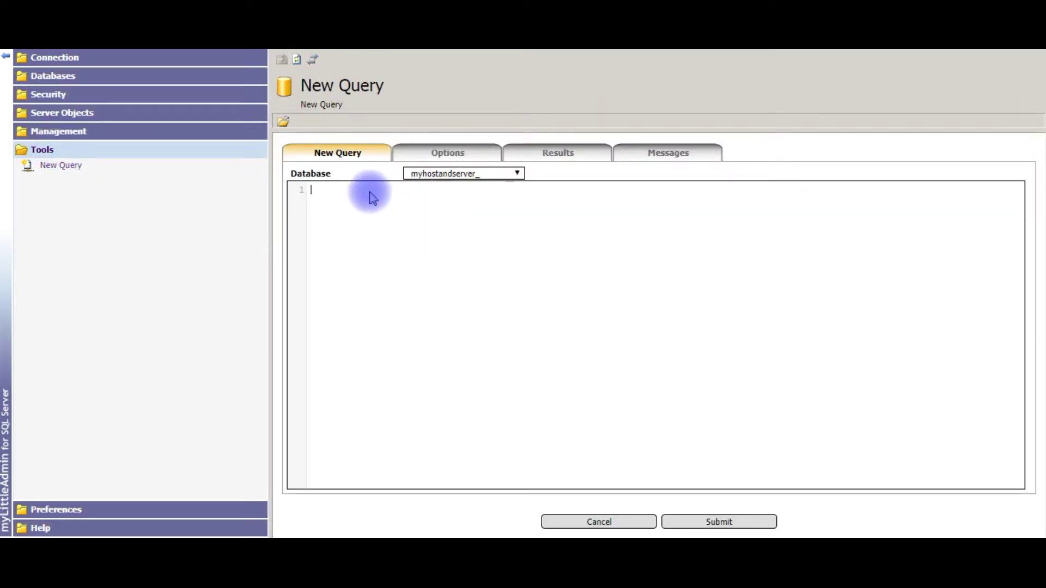
{"action": "type", "text": "insert "}
{"action": "type", "text": "into"}
{"action": "type", "text": "ntry ("}
{"action": "type", "text": "count"}
{"action": "type", "text": "r"}
{"action": "key", "text": "BackSpace"}
{"action": "type", "text": "ry (countryN"}
{"action": "type", "text": "ame, "}
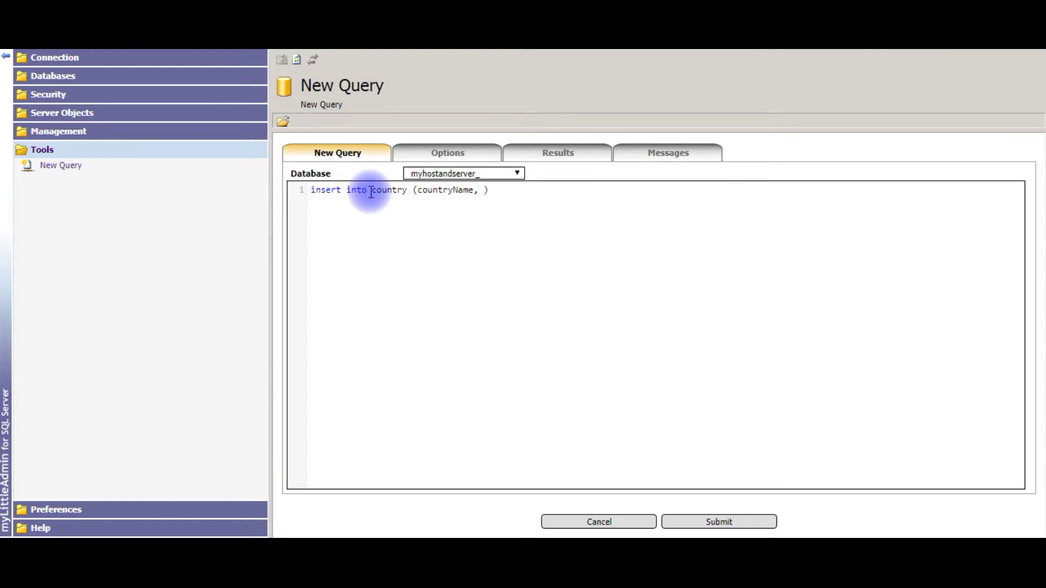
{"action": "type", "text": "capital"}
{"action": "type", "text": "name) "}
{"action": "type", "text": "values ("}
{"action": "type", "text": "'','"}
{"action": "left_click", "coordinate": [595, 190]}
{"action": "type", "text": "UK','"}
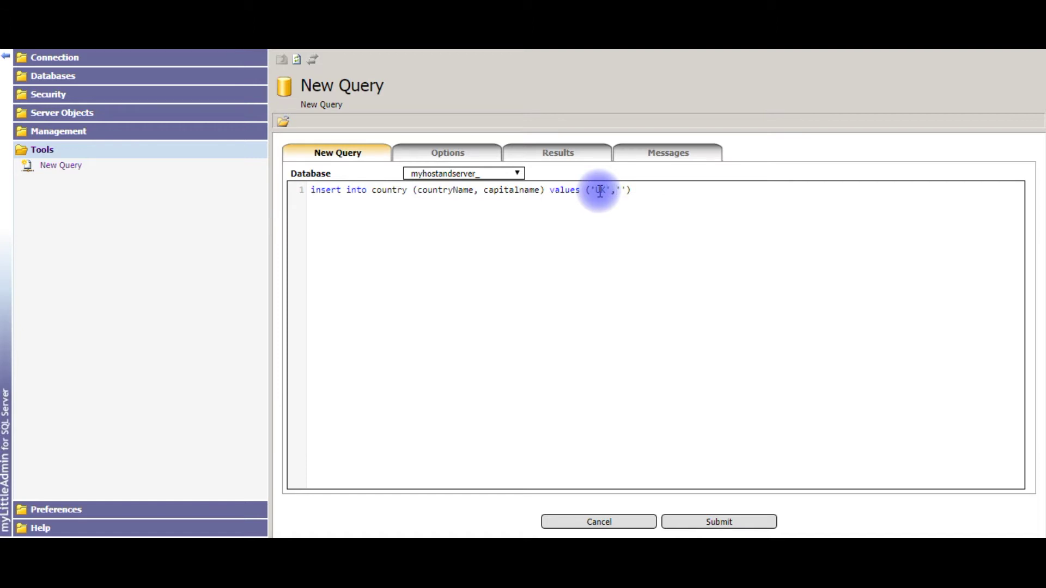
{"action": "type", "text": "London"}
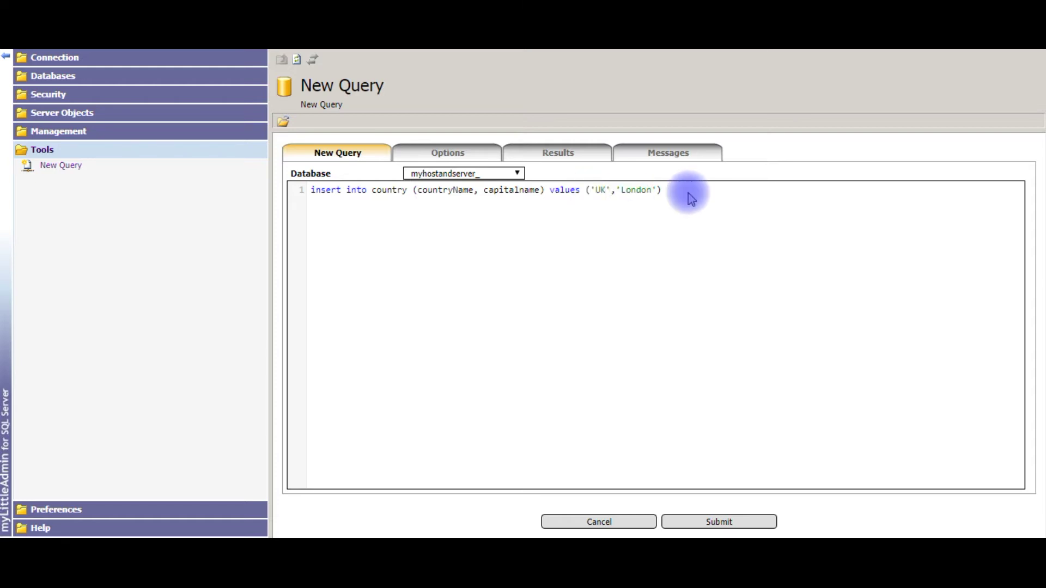
{"action": "type", "text": "'','')"}
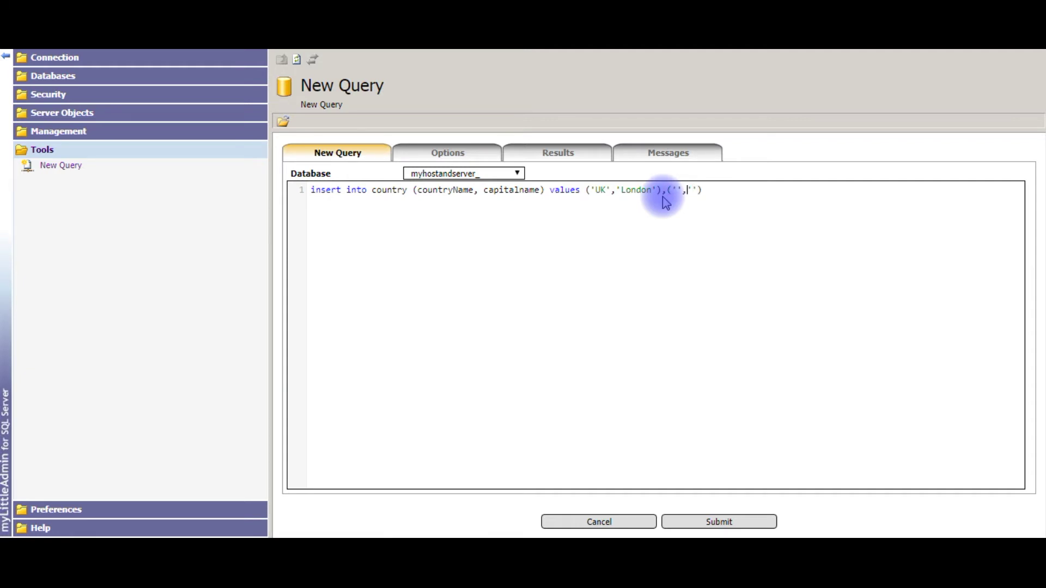
Fill the insert values with UK/London, canada/ottawa and nepal/kathmandu.
{"action": "left_click", "coordinate": [675, 190]}
{"action": "type", "text": "canada','o"}
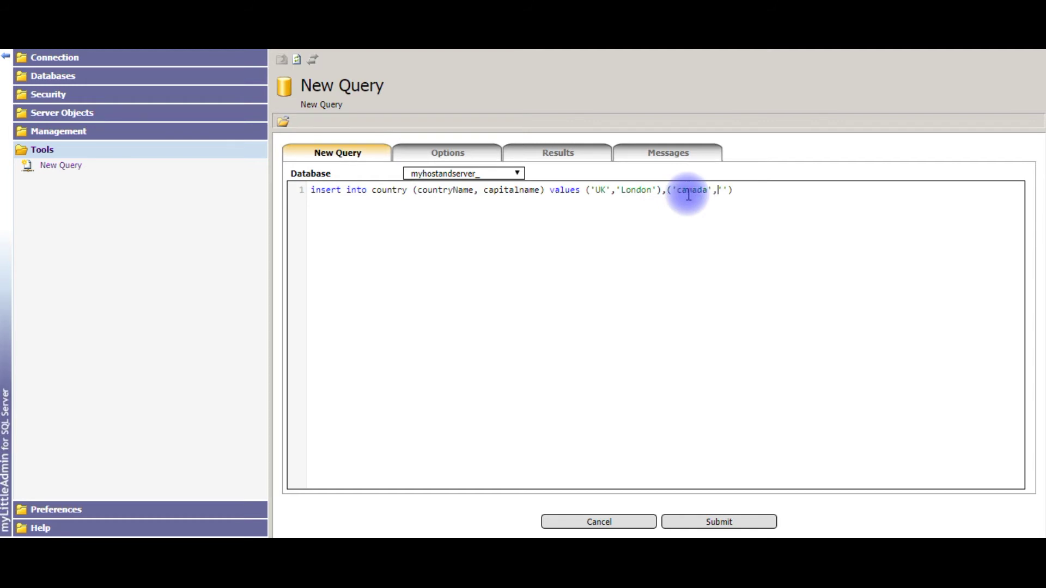
{"action": "type", "text": "tt"}
{"action": "type", "text": "awa'),"}
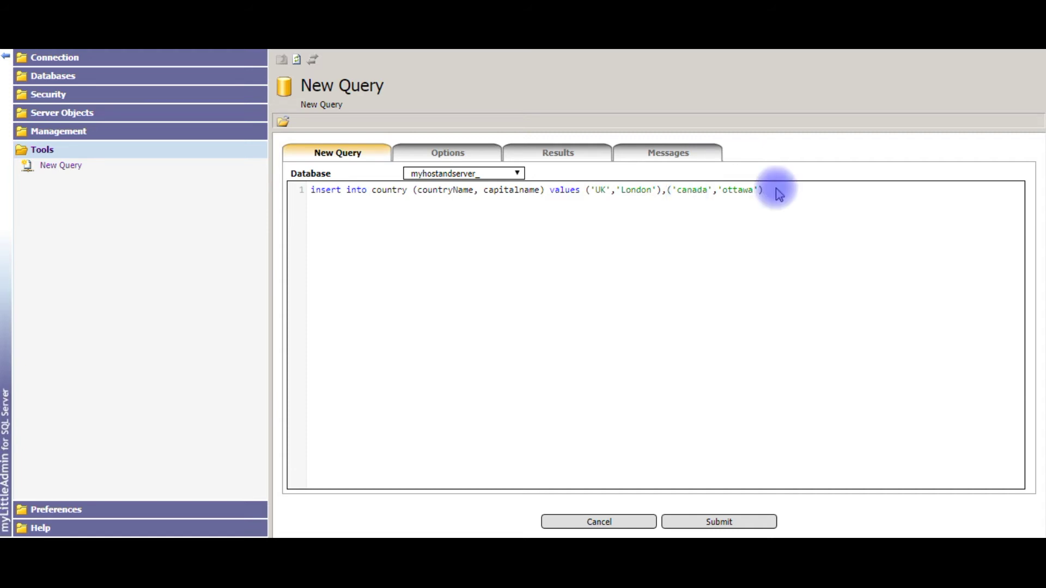
{"action": "type", "text": "('','')"}
{"action": "left_click", "coordinate": [778, 190]}
{"action": "type", "text": "nepal','')"}
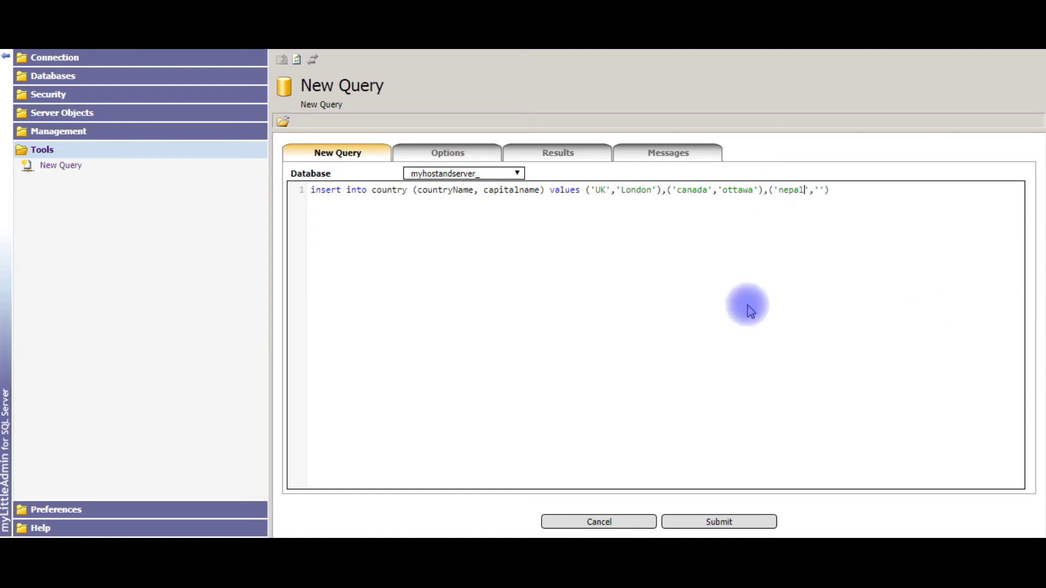
{"action": "key", "text": "Right"}
{"action": "key", "text": "Right"}
{"action": "key", "text": "Right"}
{"action": "type", "text": "kathmand"}
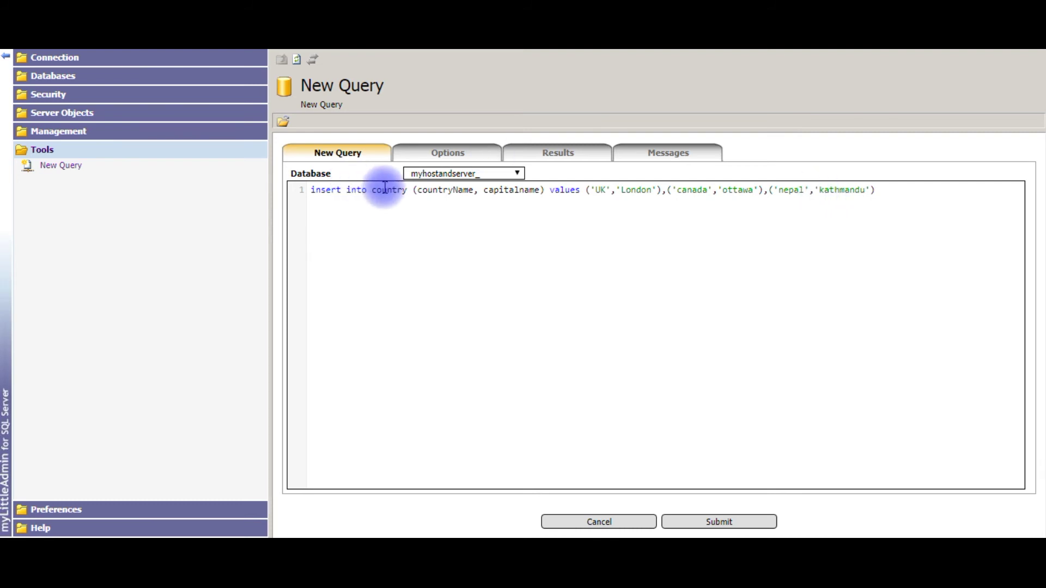
Run the three-row insert and reopen dbo.Country, which now lists nine rows.
{"action": "left_click", "coordinate": [701, 527]}
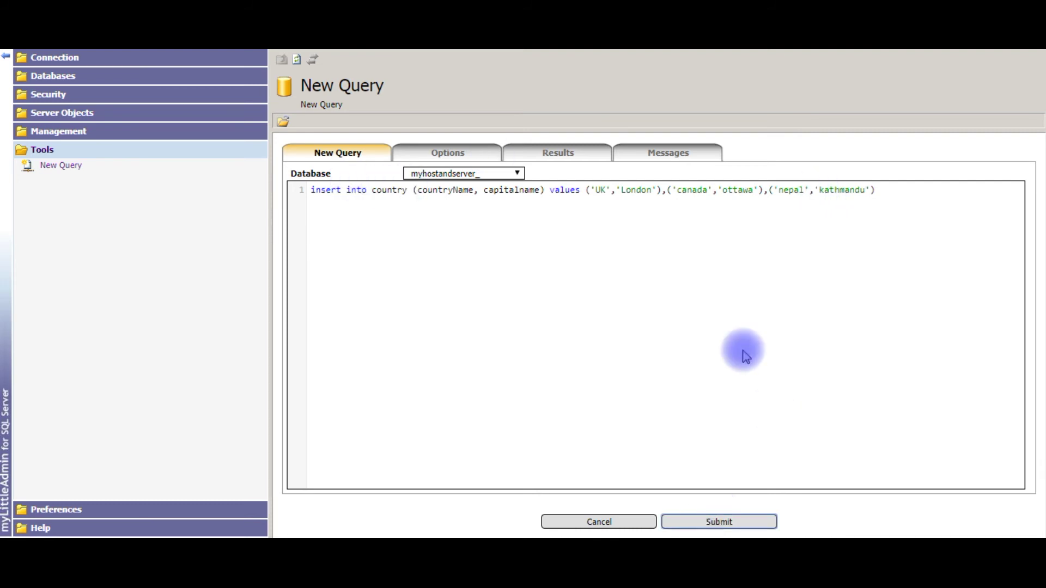
{"action": "left_click", "coordinate": [54, 76]}
{"action": "left_click", "coordinate": [84, 150]}
{"action": "left_click", "coordinate": [309, 200]}
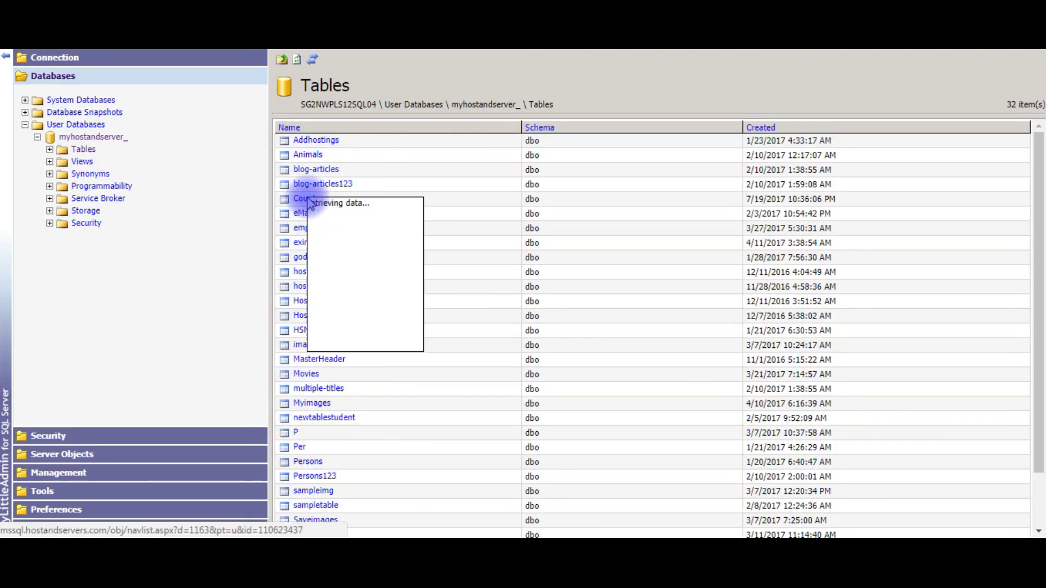
{"action": "left_click", "coordinate": [364, 248]}
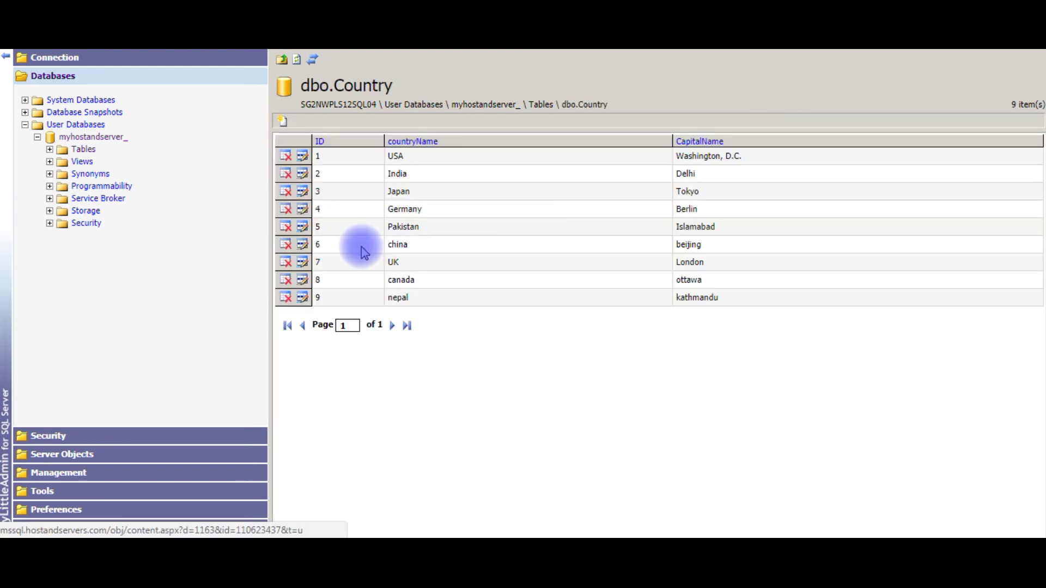